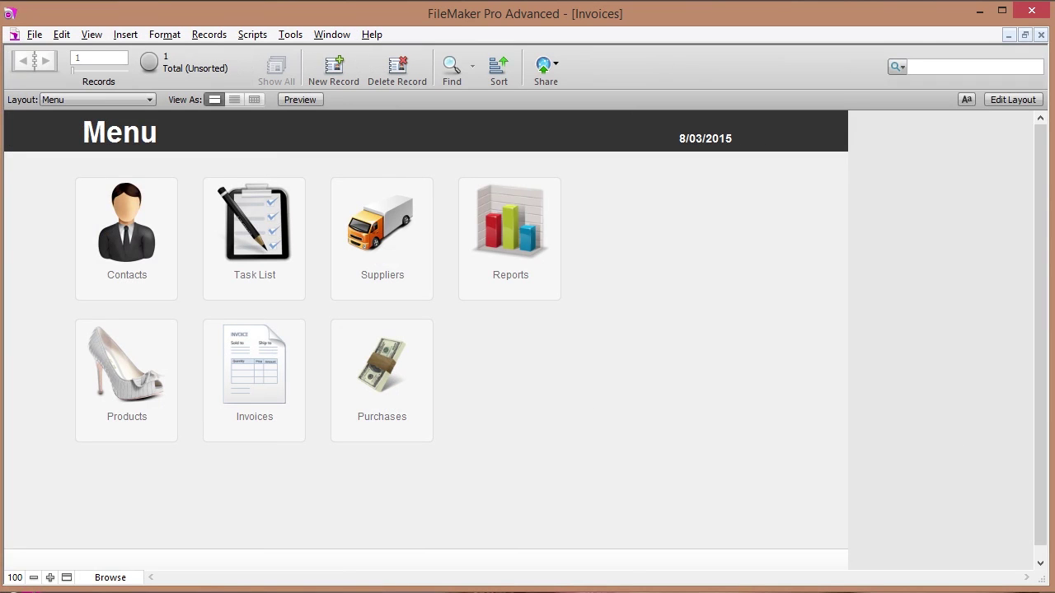
Switch from the browser back to the FileMaker Invoices window on its Menu layout
{"action": "key", "text": "alt+Tab"}
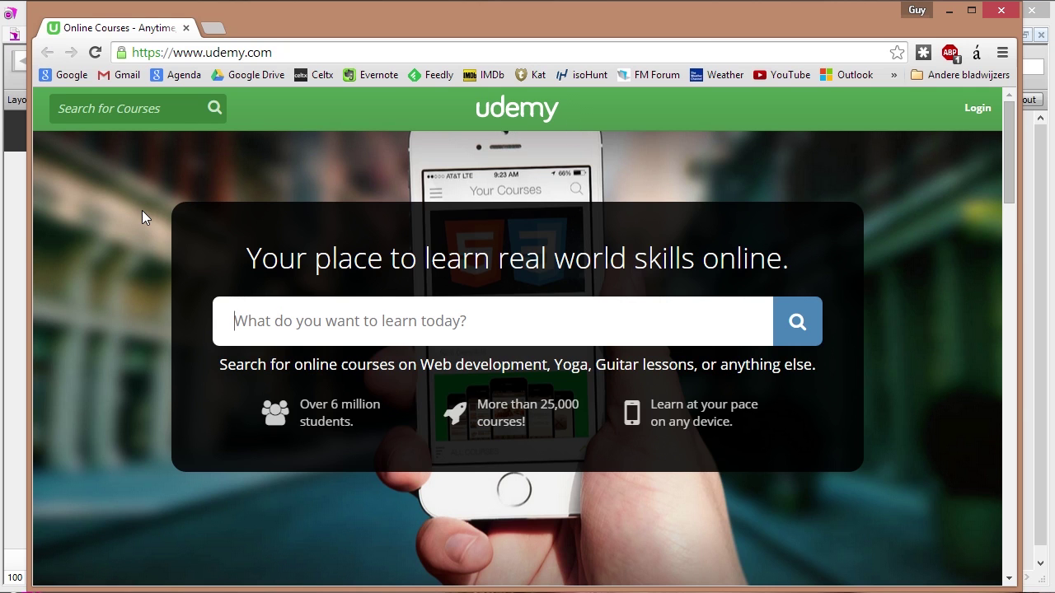
{"action": "left_click", "coordinate": [16, 240]}
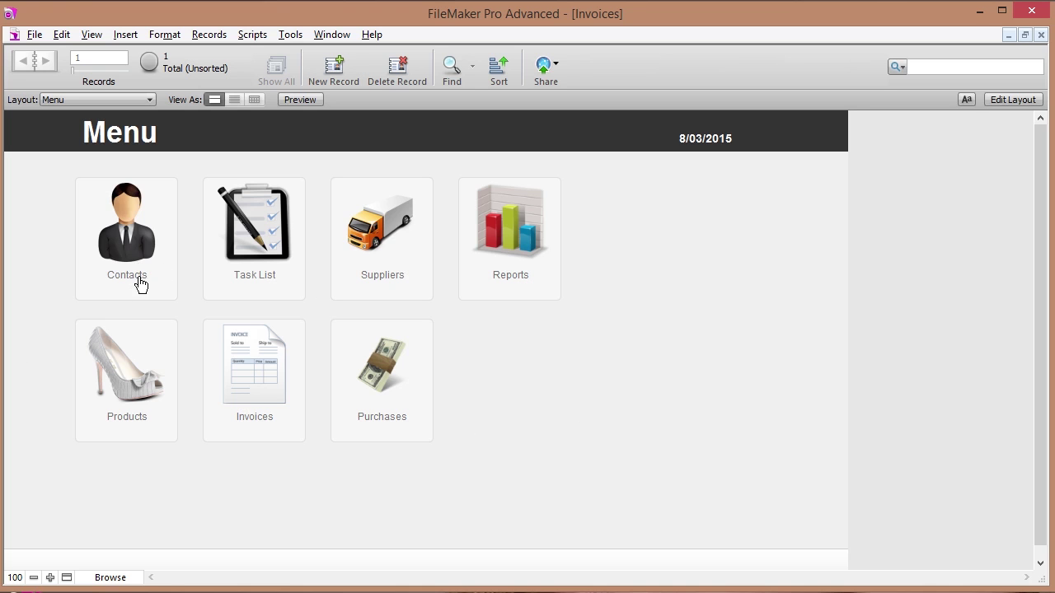
Open Contacts and view a contact's Notes, Tasks and History tabs in turn
{"action": "left_click", "coordinate": [130, 222]}
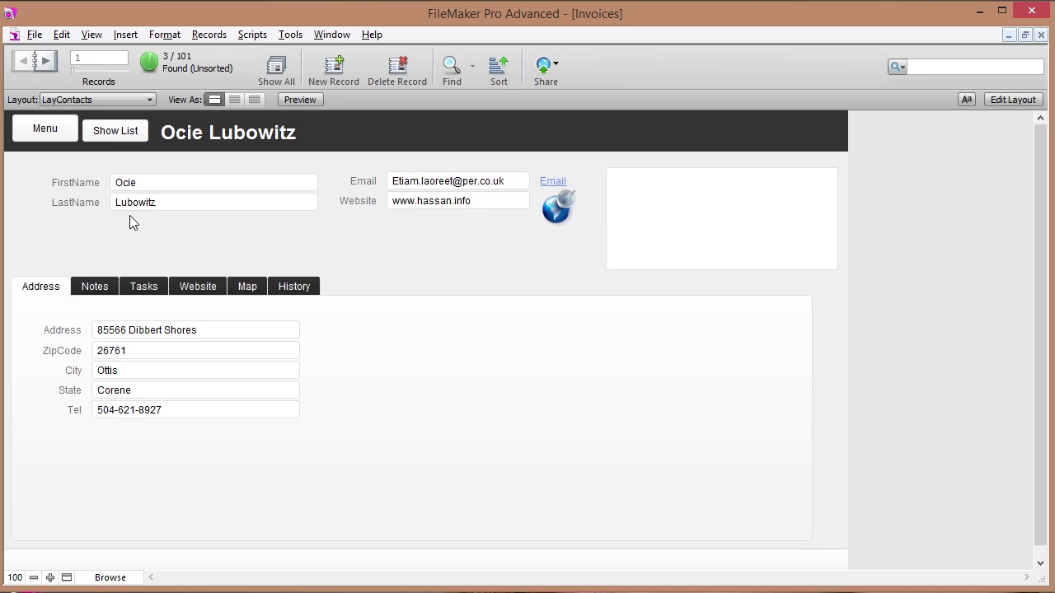
{"action": "left_click", "coordinate": [96, 288]}
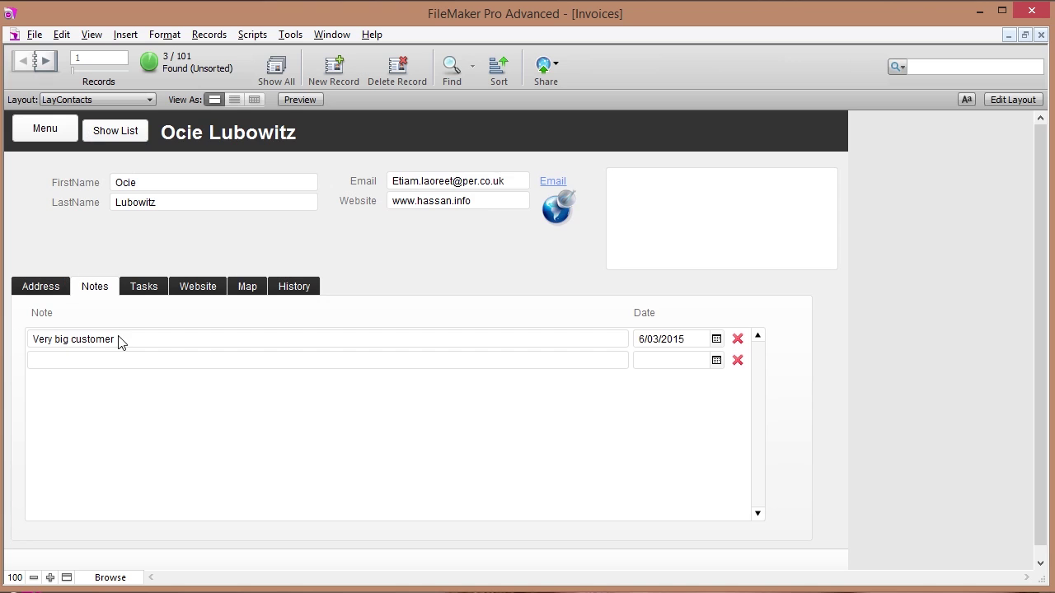
{"action": "left_click", "coordinate": [140, 288]}
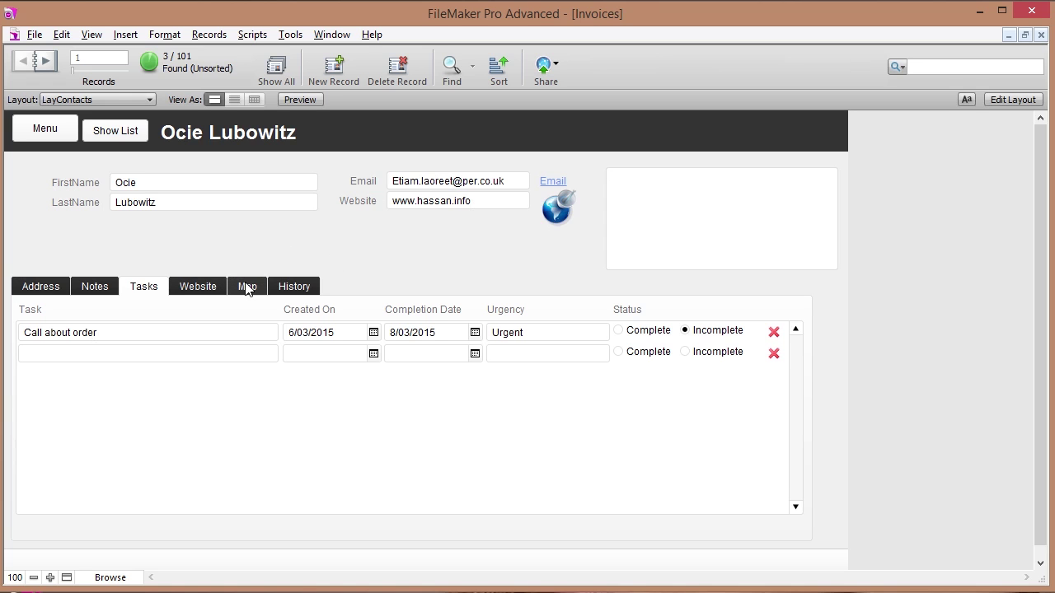
{"action": "left_click", "coordinate": [295, 287]}
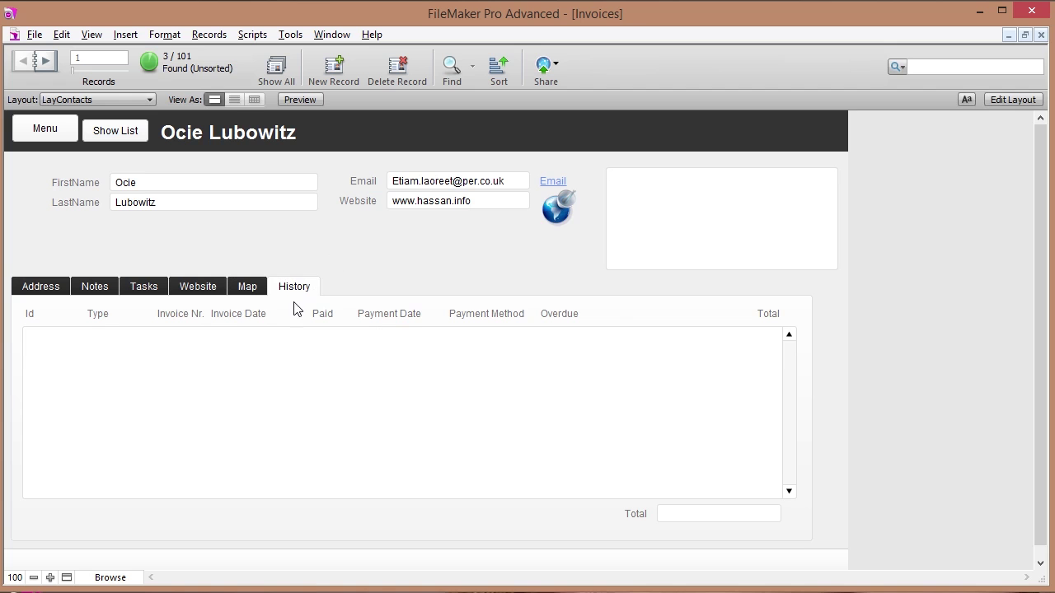
Find the contact whose invoice number is 15, then go back to the Menu layout
{"action": "left_click", "coordinate": [452, 68]}
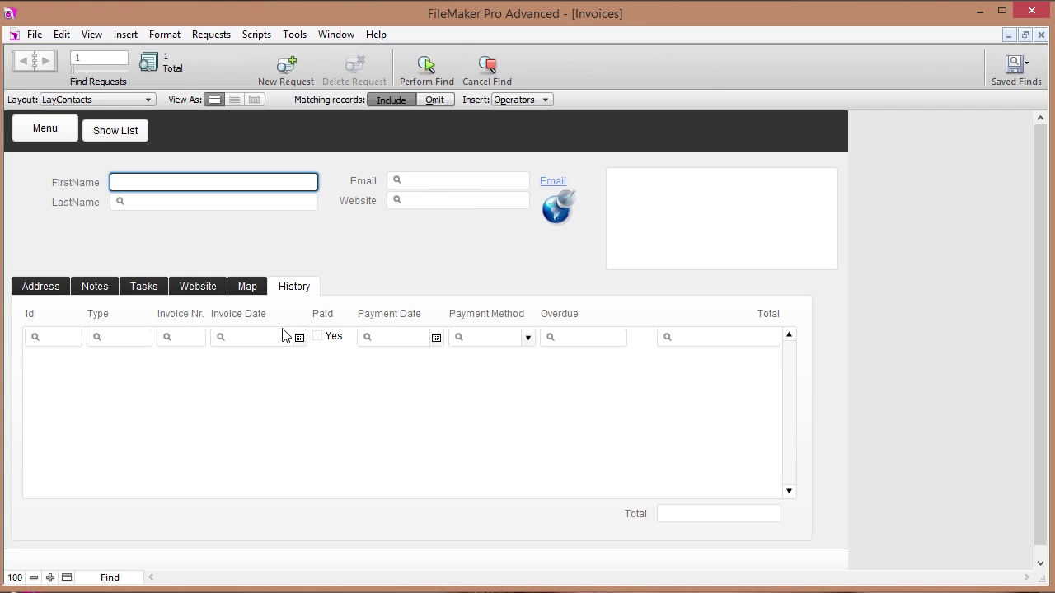
{"action": "left_click", "coordinate": [181, 337]}
{"action": "type", "text": "15"}
{"action": "key", "text": "Return"}
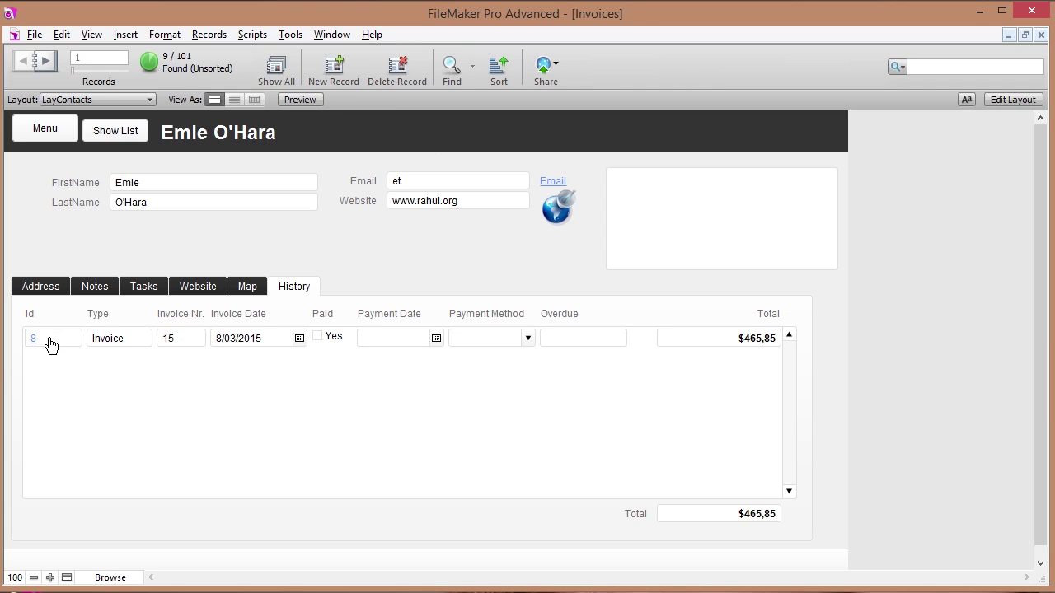
{"action": "left_click", "coordinate": [55, 126]}
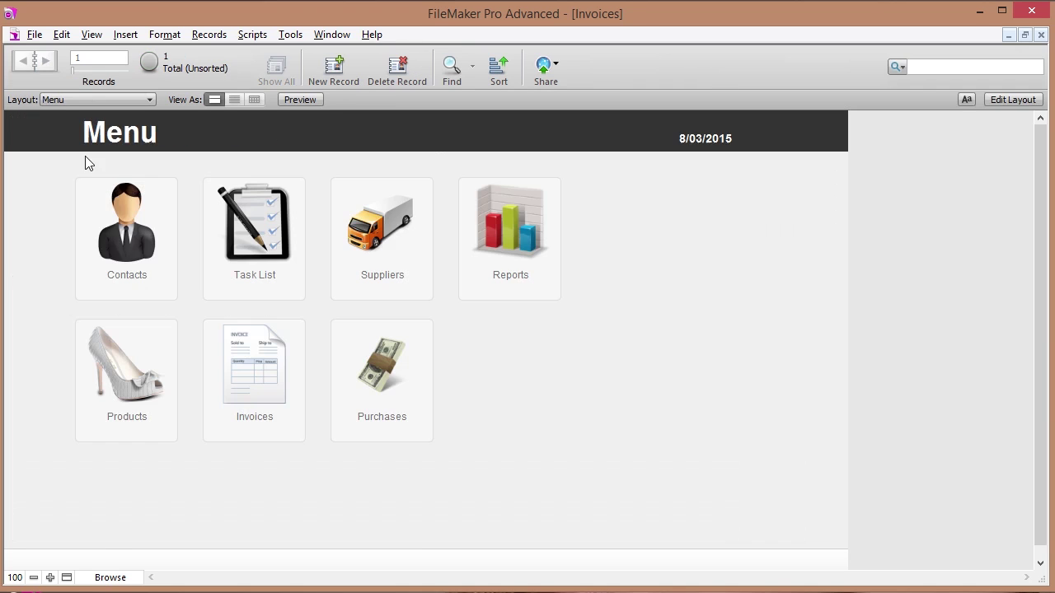
{"action": "left_click", "coordinate": [260, 258]}
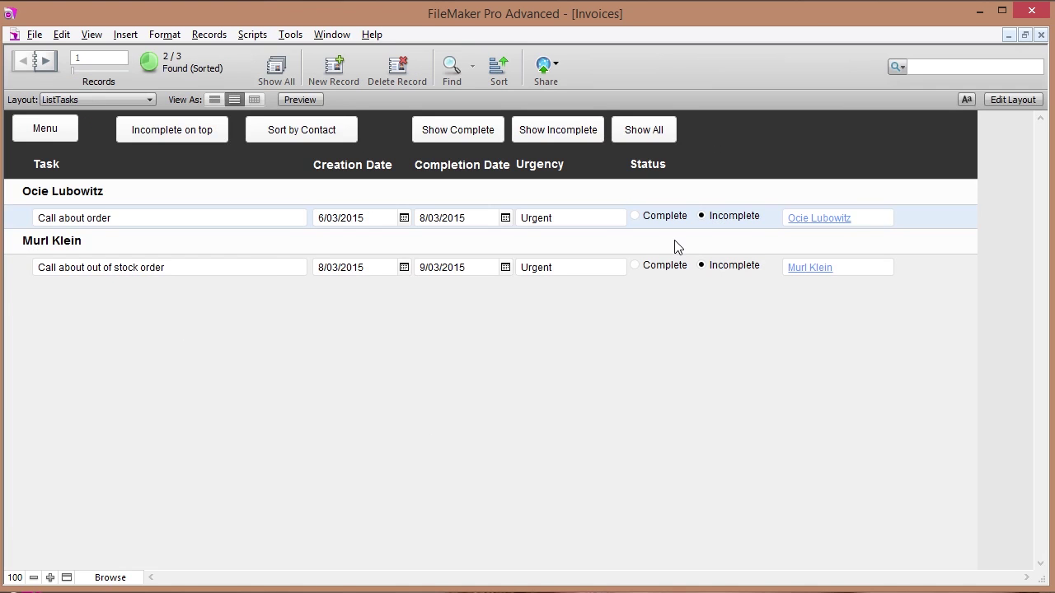
{"action": "left_click", "coordinate": [646, 136]}
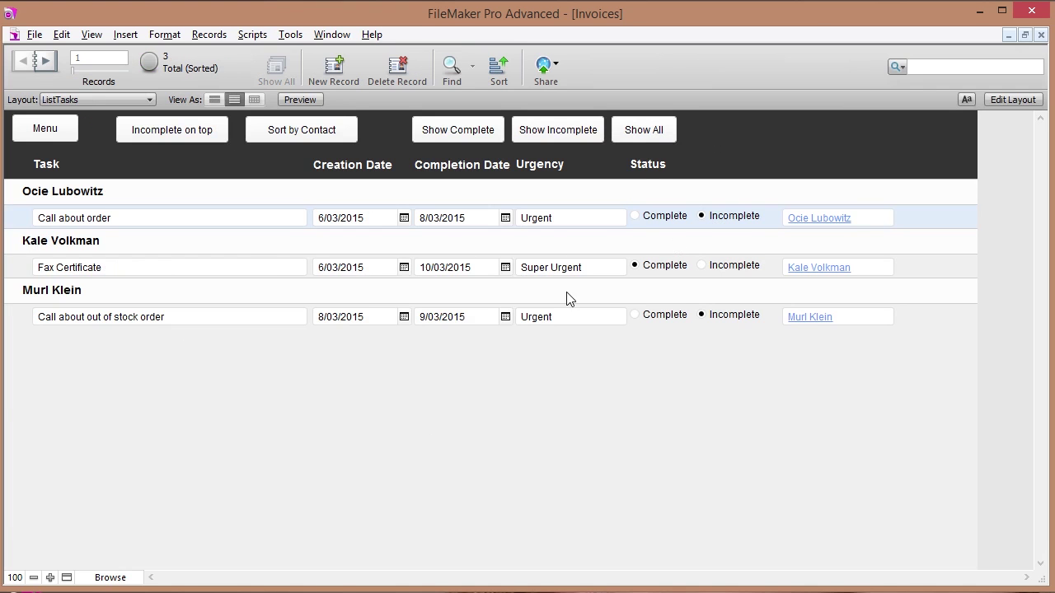
{"action": "left_click", "coordinate": [553, 133]}
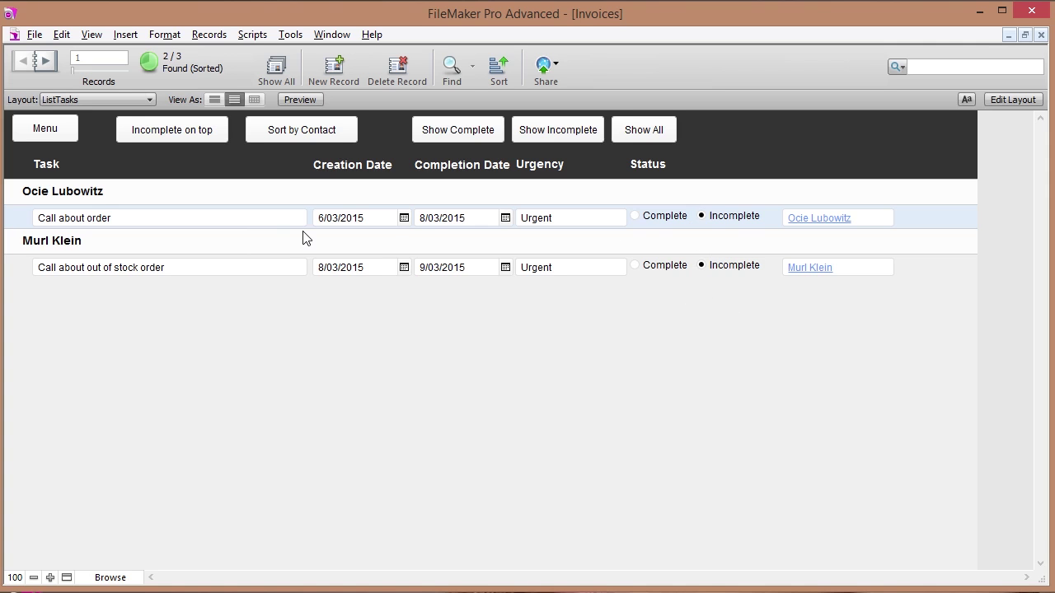
{"action": "left_click", "coordinate": [52, 133]}
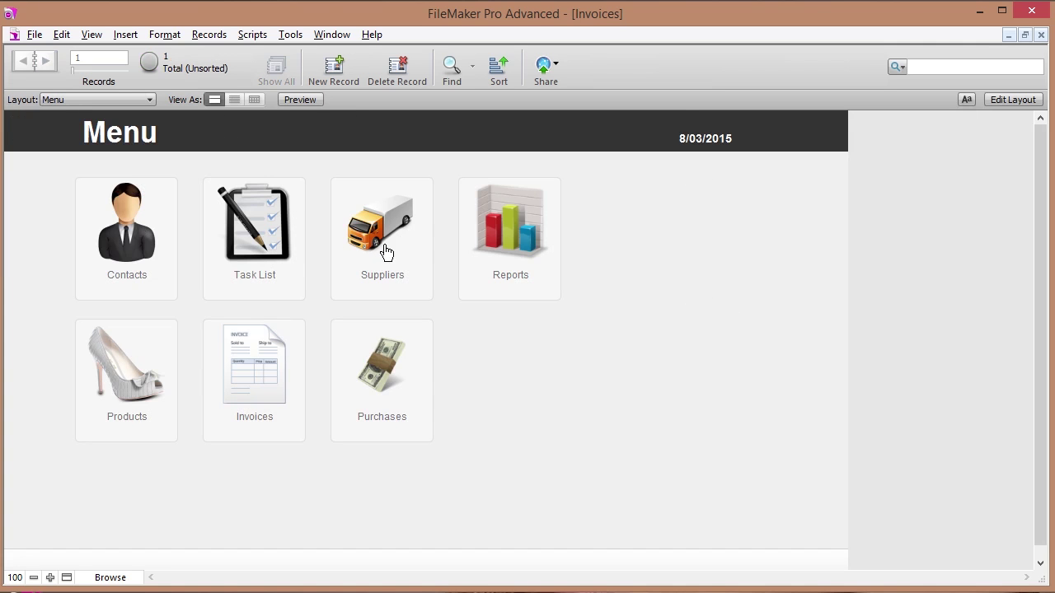
{"action": "left_click", "coordinate": [385, 277]}
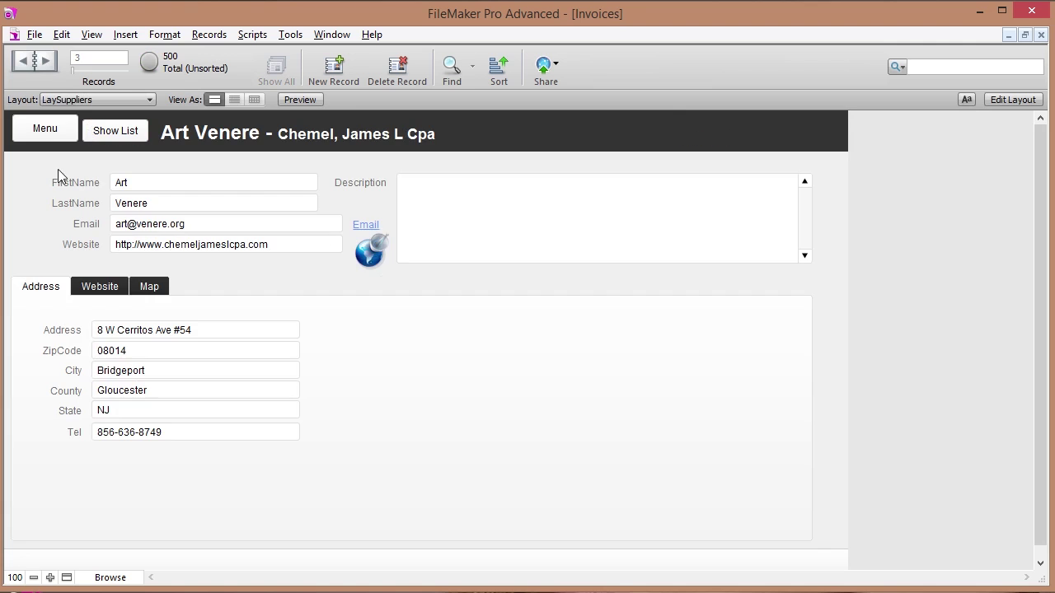
{"action": "left_click", "coordinate": [47, 131]}
{"action": "left_click", "coordinate": [379, 362]}
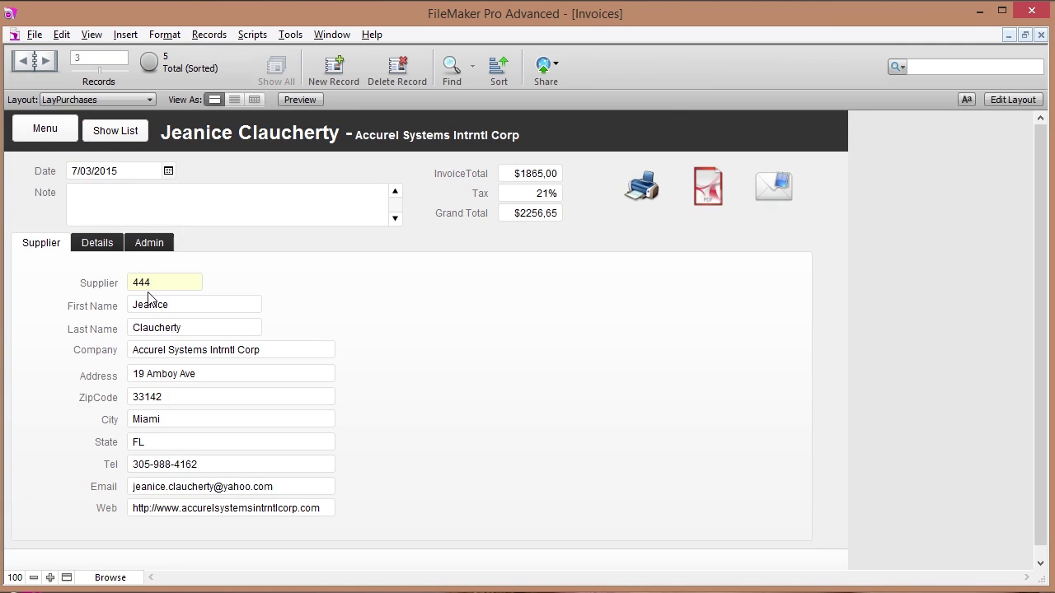
{"action": "left_click", "coordinate": [105, 246]}
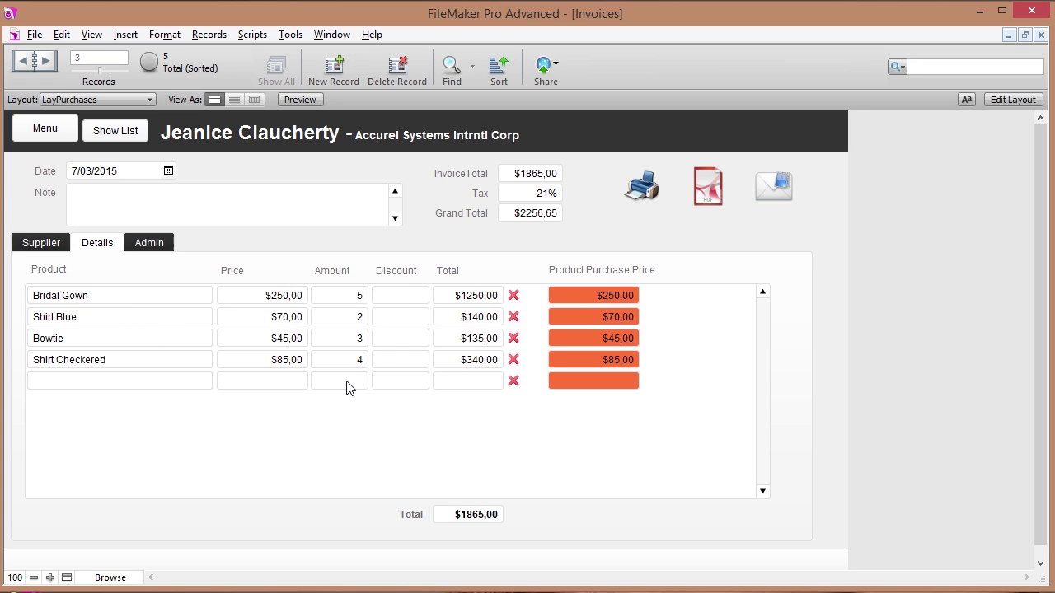
{"action": "left_click", "coordinate": [40, 130]}
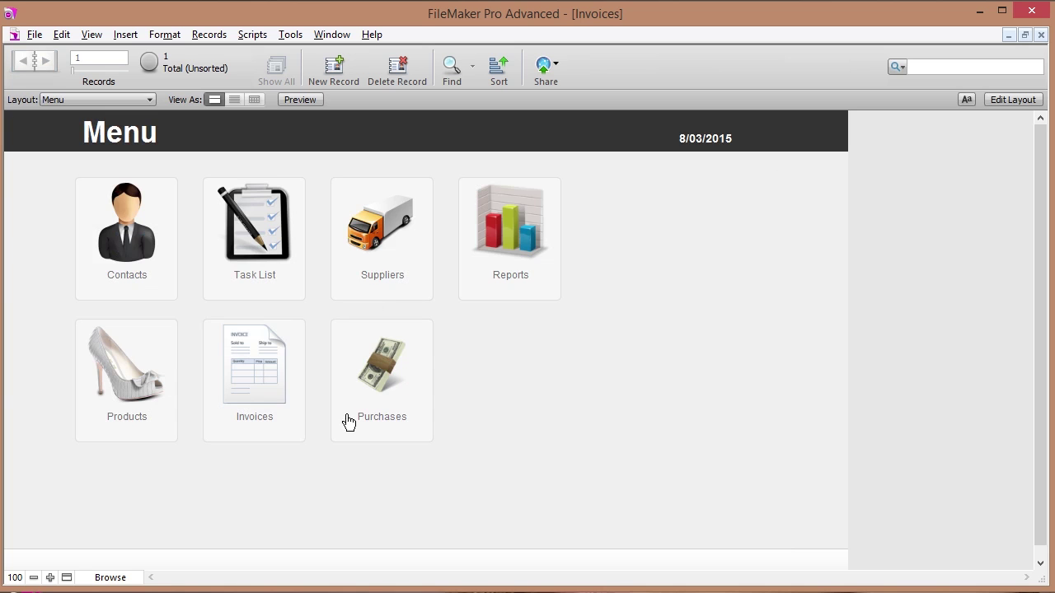
Browse the Products module as a list, then return to the Menu
{"action": "left_click", "coordinate": [154, 371]}
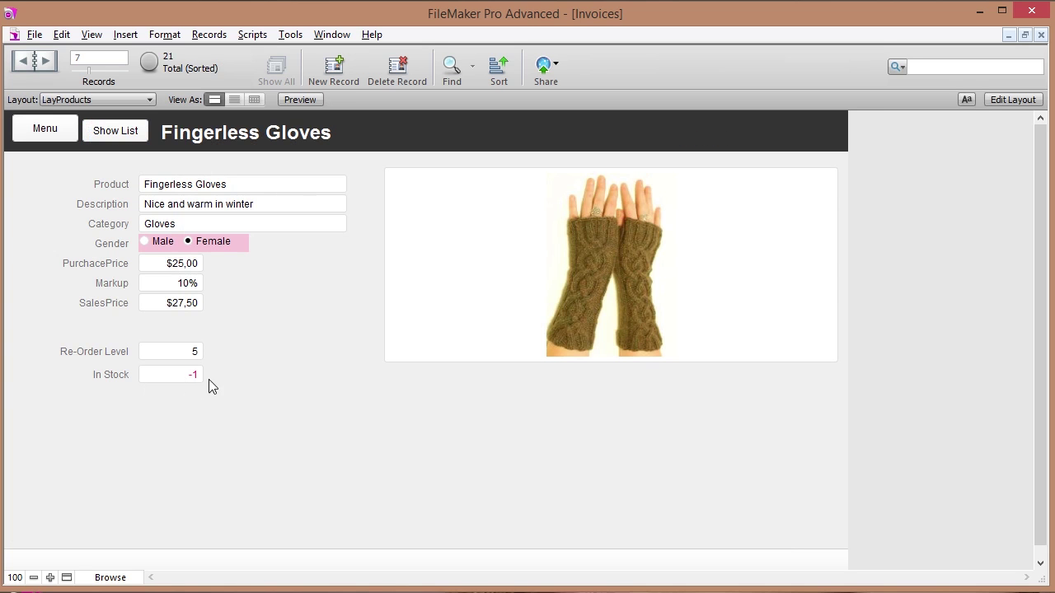
{"action": "left_click", "coordinate": [115, 133]}
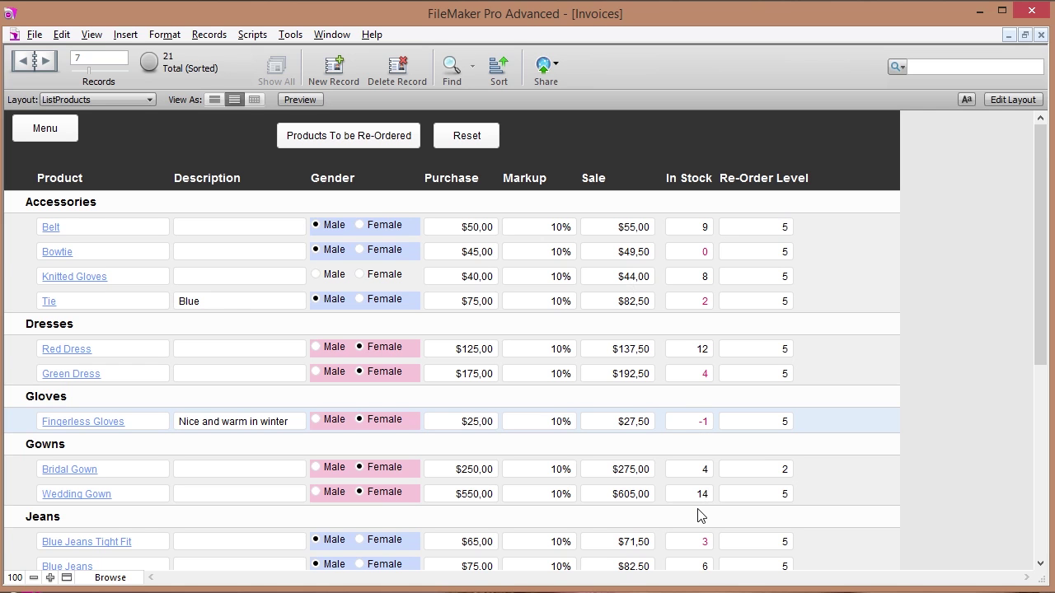
{"action": "scroll", "coordinate": [697, 514], "scroll_direction": "down", "scroll_amount": 5}
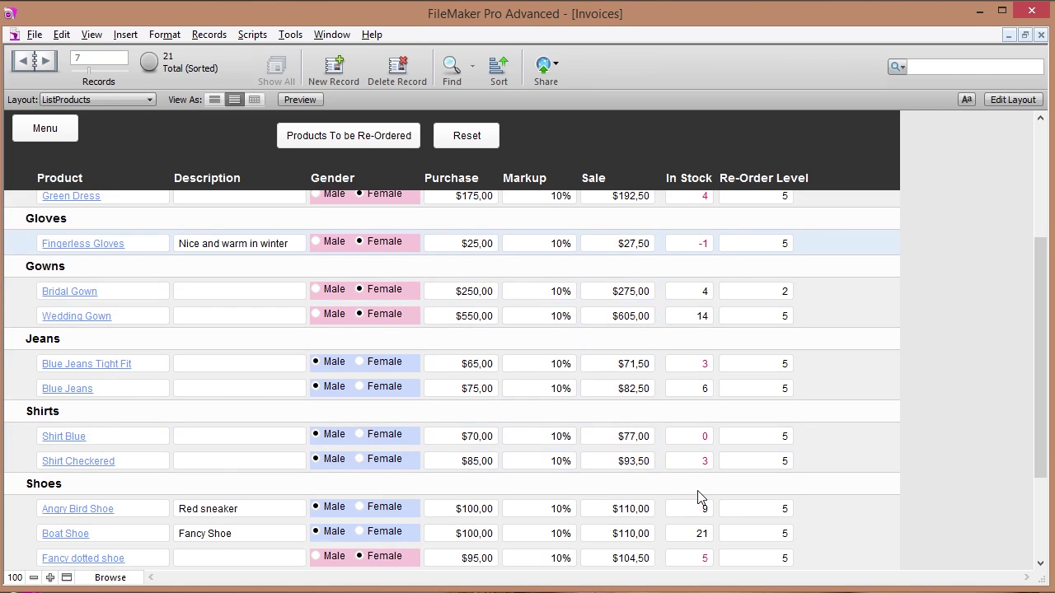
{"action": "scroll", "coordinate": [697, 385], "scroll_direction": "up", "scroll_amount": 5}
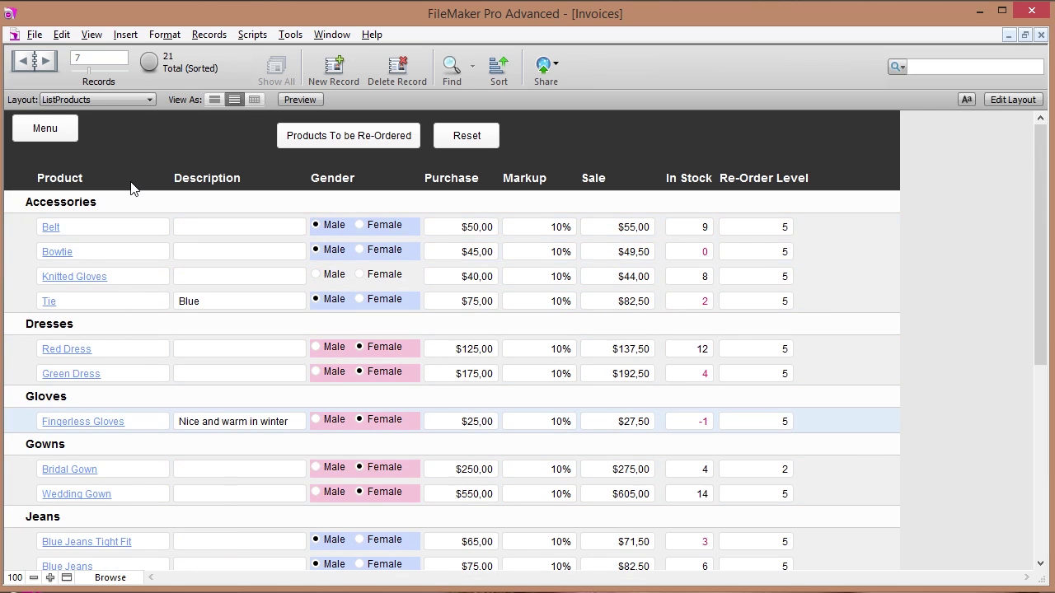
{"action": "left_click", "coordinate": [18, 135]}
Open the invoice records and show invoice 10's Details product lines
{"action": "left_click", "coordinate": [269, 368]}
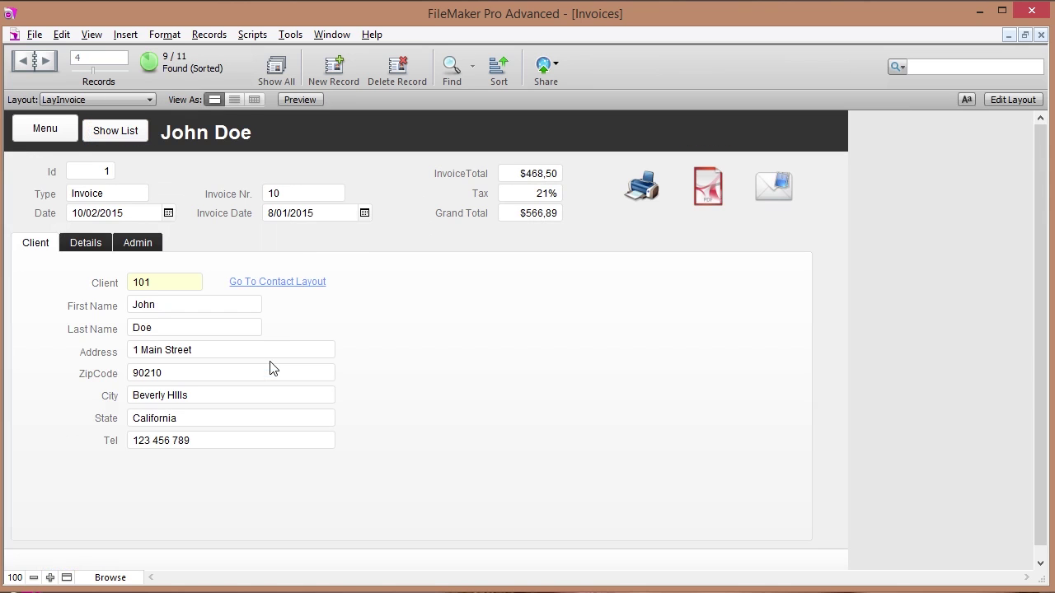
{"action": "left_click", "coordinate": [85, 244]}
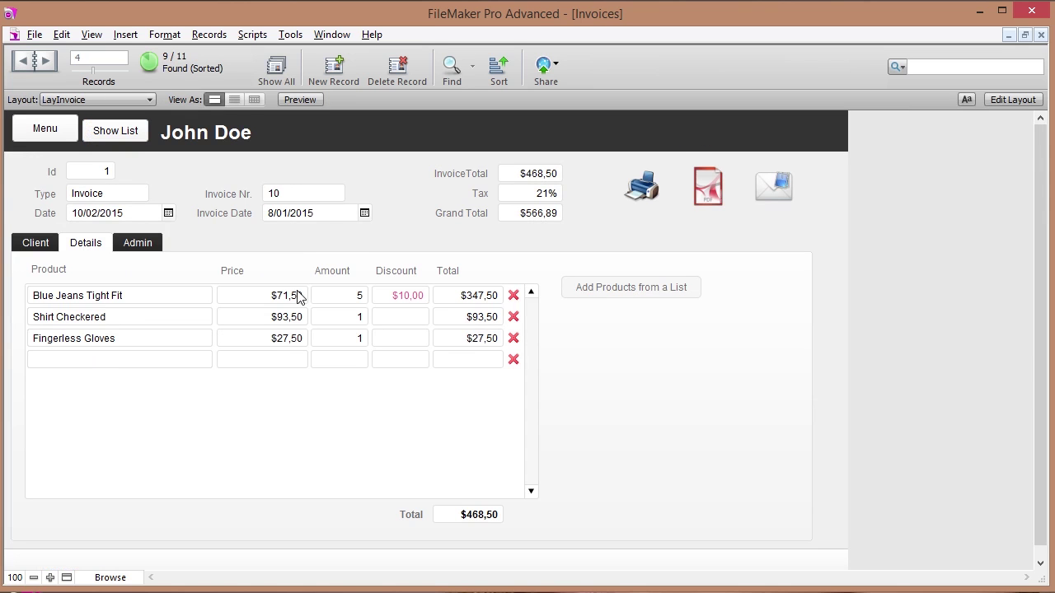
{"action": "left_click", "coordinate": [83, 359]}
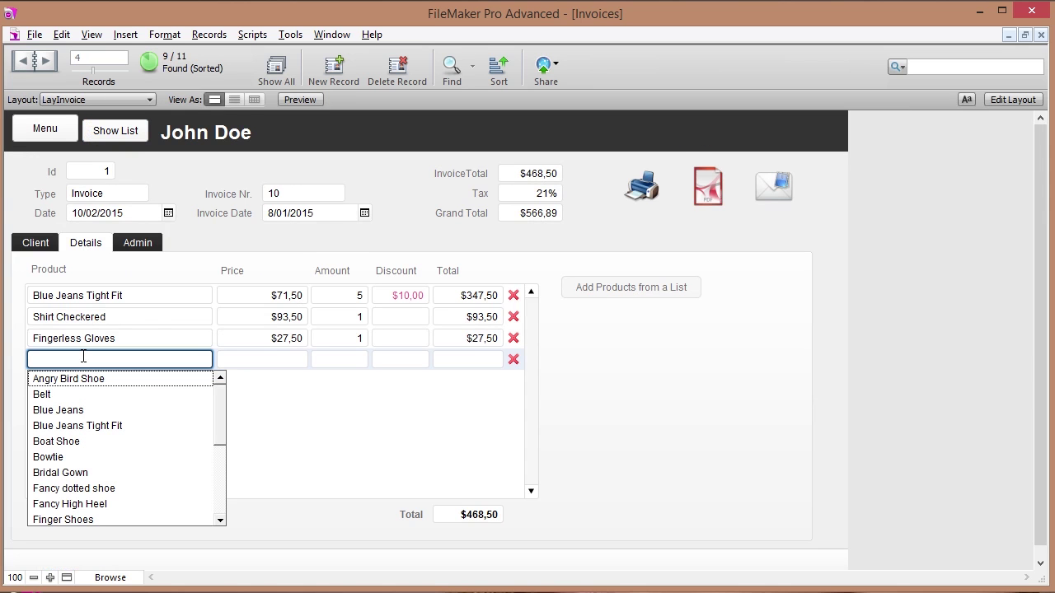
{"action": "left_click", "coordinate": [224, 263]}
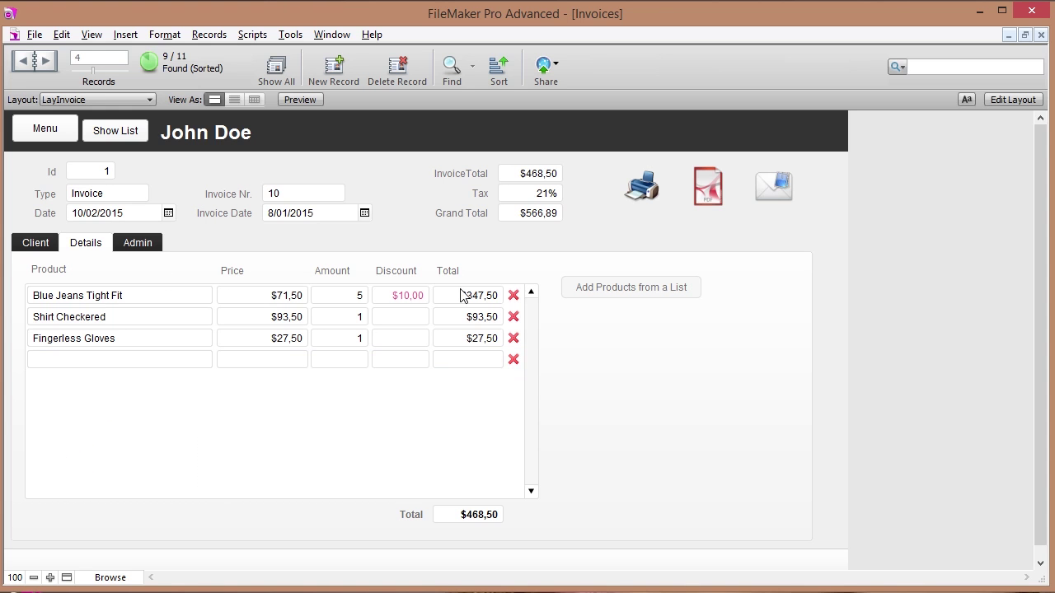
Add one Red Dress at $137,50 from the product list, bringing the total to $606,00
{"action": "left_click", "coordinate": [674, 294]}
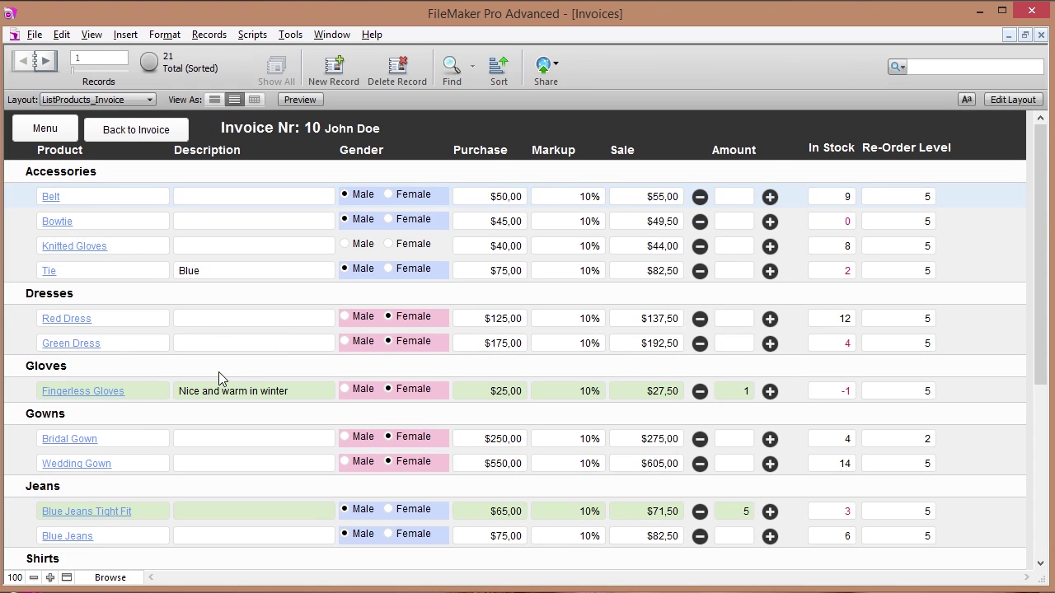
{"action": "scroll", "coordinate": [207, 330], "scroll_direction": "down", "scroll_amount": 3}
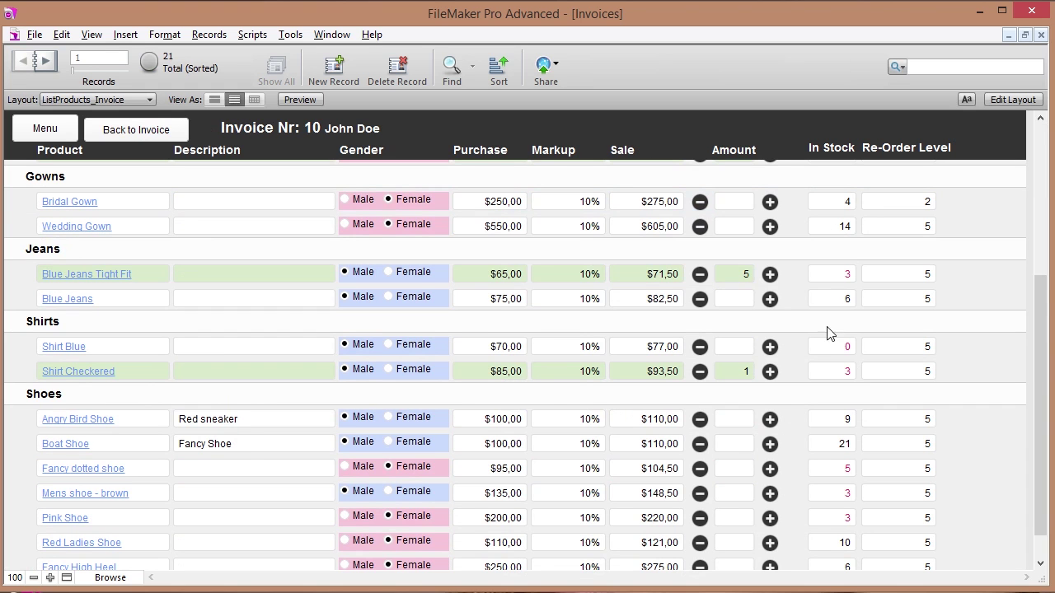
{"action": "scroll", "coordinate": [831, 375], "scroll_direction": "up", "scroll_amount": 3}
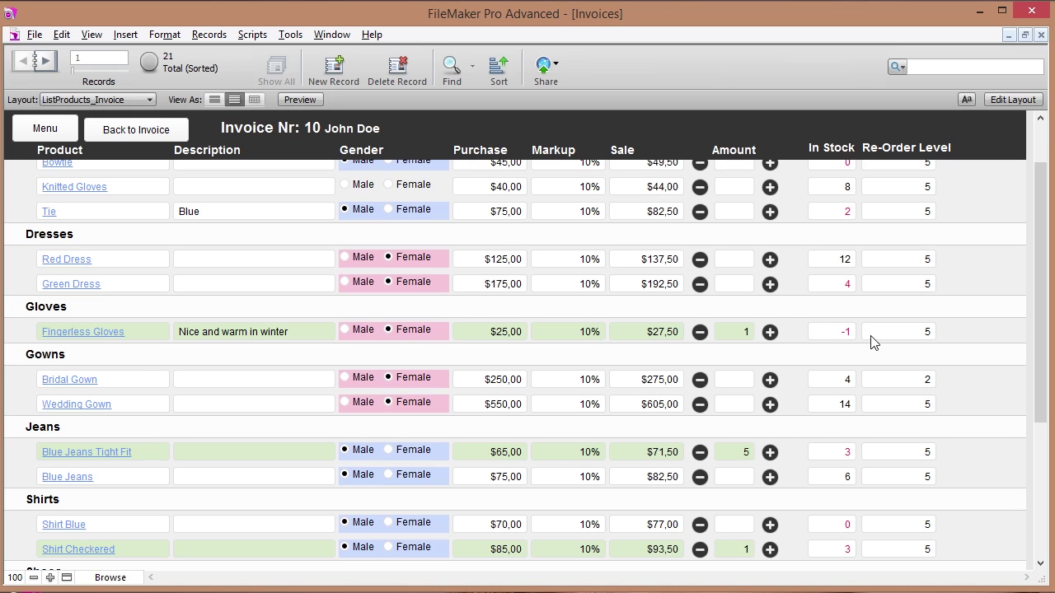
{"action": "left_click", "coordinate": [770, 260]}
{"action": "left_click", "coordinate": [133, 129]}
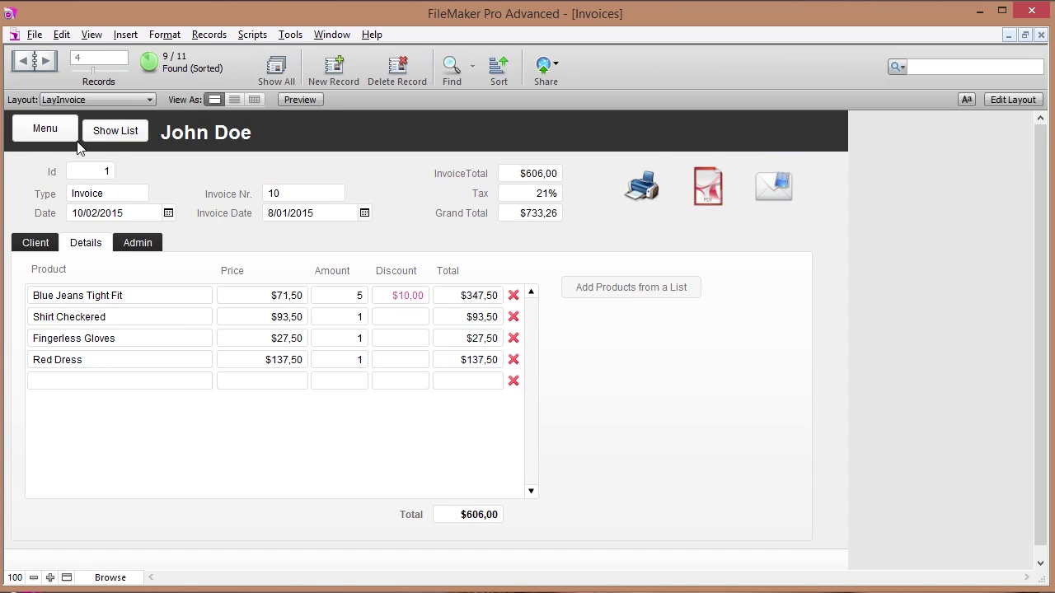
View the Income per Year / Month report from the Reports page
{"action": "left_click", "coordinate": [46, 128]}
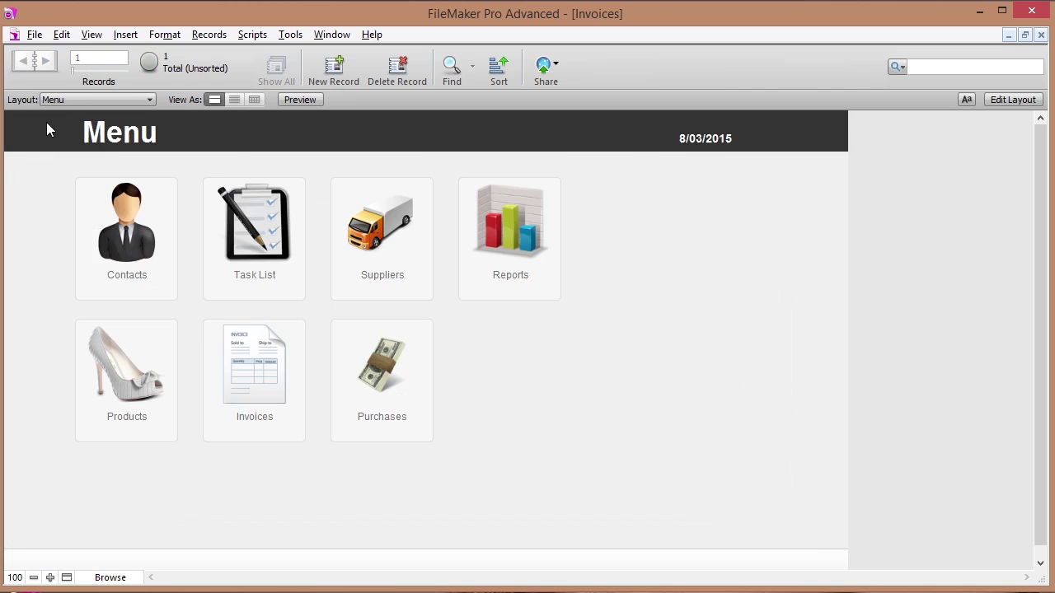
{"action": "left_click", "coordinate": [519, 235]}
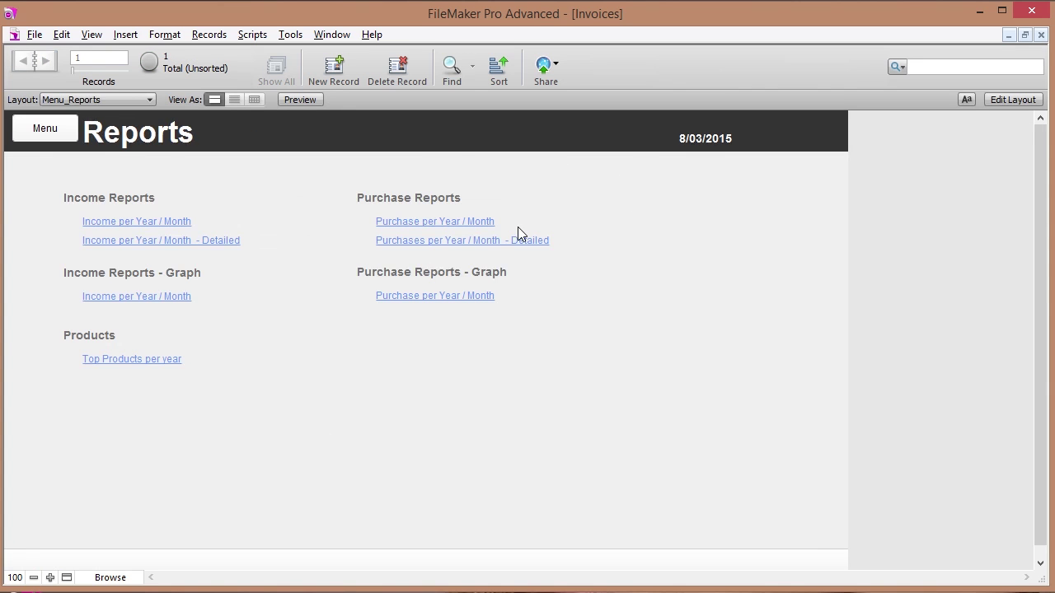
{"action": "left_click", "coordinate": [113, 223]}
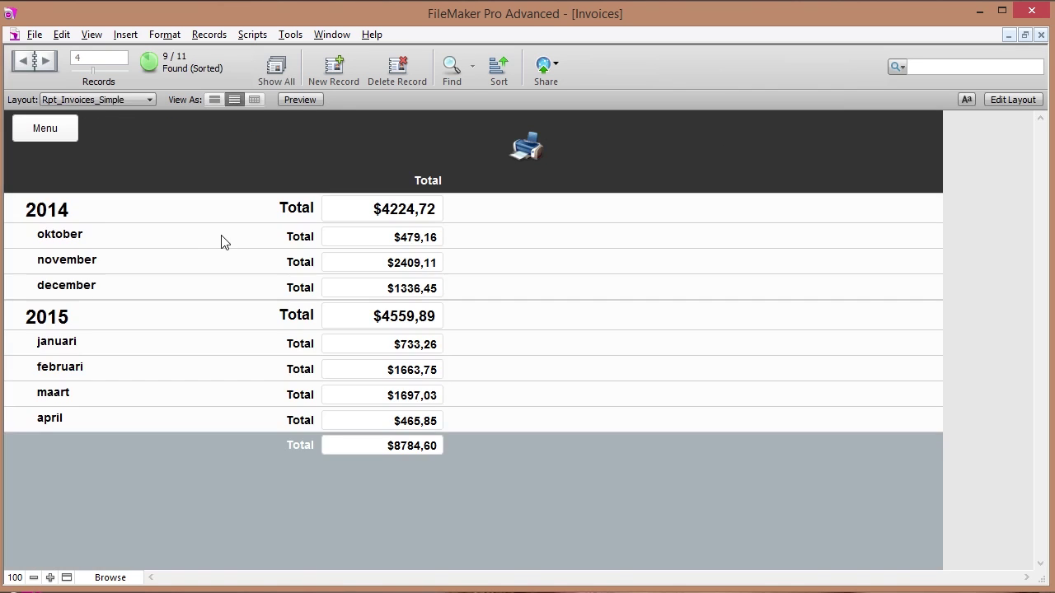
View the Income per Year / Month bar chart for 2015, then return to the Menu
{"action": "left_click", "coordinate": [47, 129]}
{"action": "left_click", "coordinate": [501, 201]}
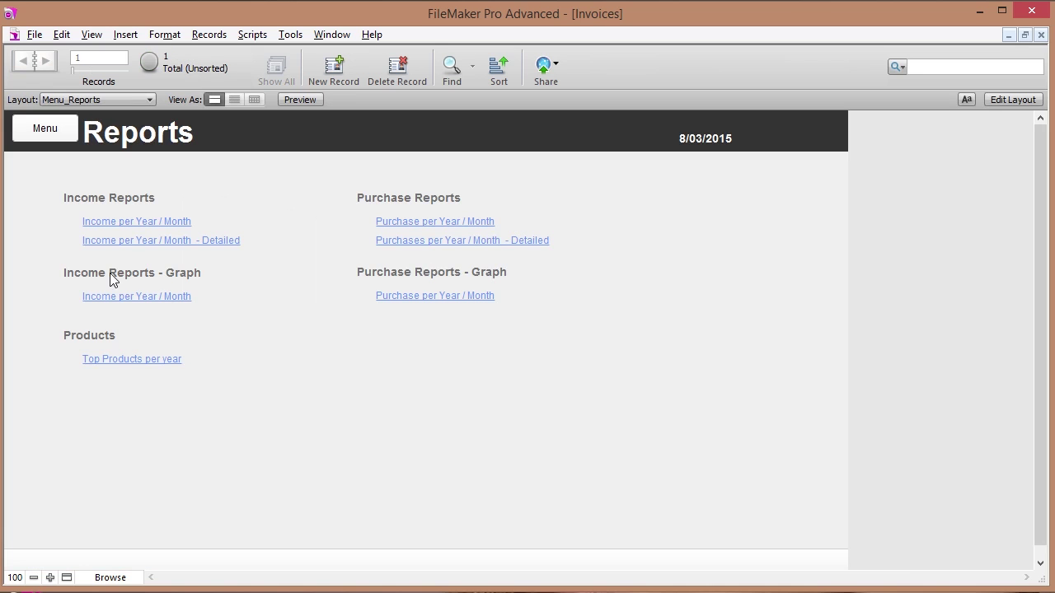
{"action": "left_click", "coordinate": [116, 299]}
{"action": "scroll", "coordinate": [413, 370], "scroll_direction": "down", "scroll_amount": 4}
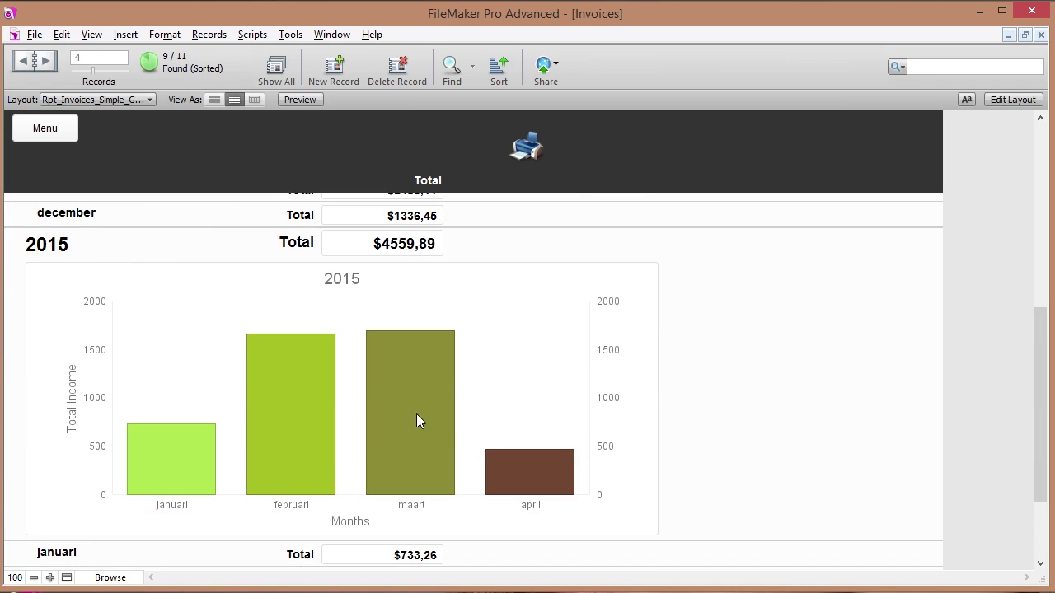
{"action": "mouse_move", "coordinate": [522, 472]}
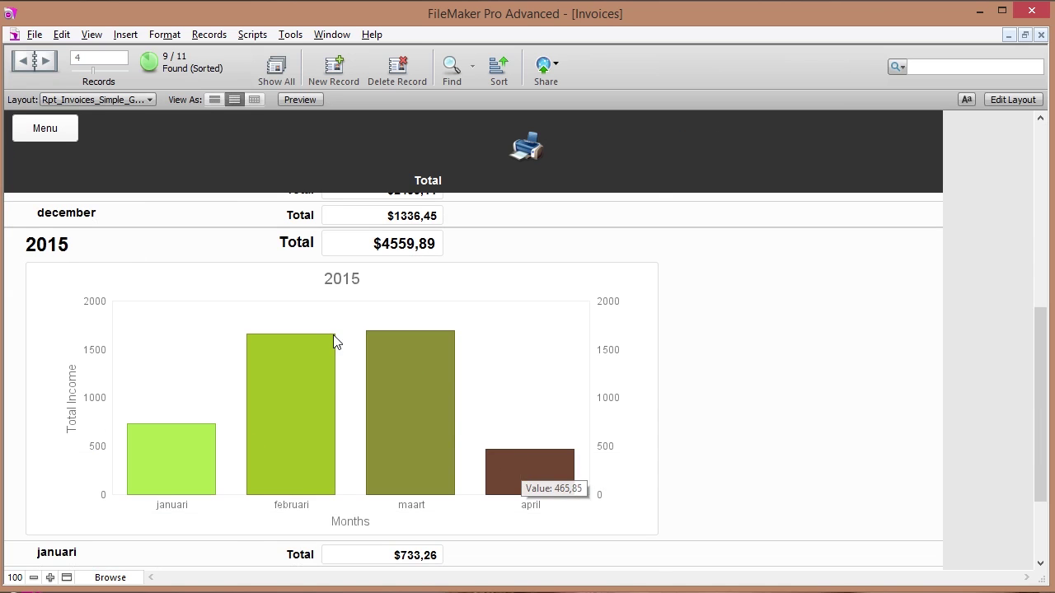
{"action": "left_click", "coordinate": [47, 132]}
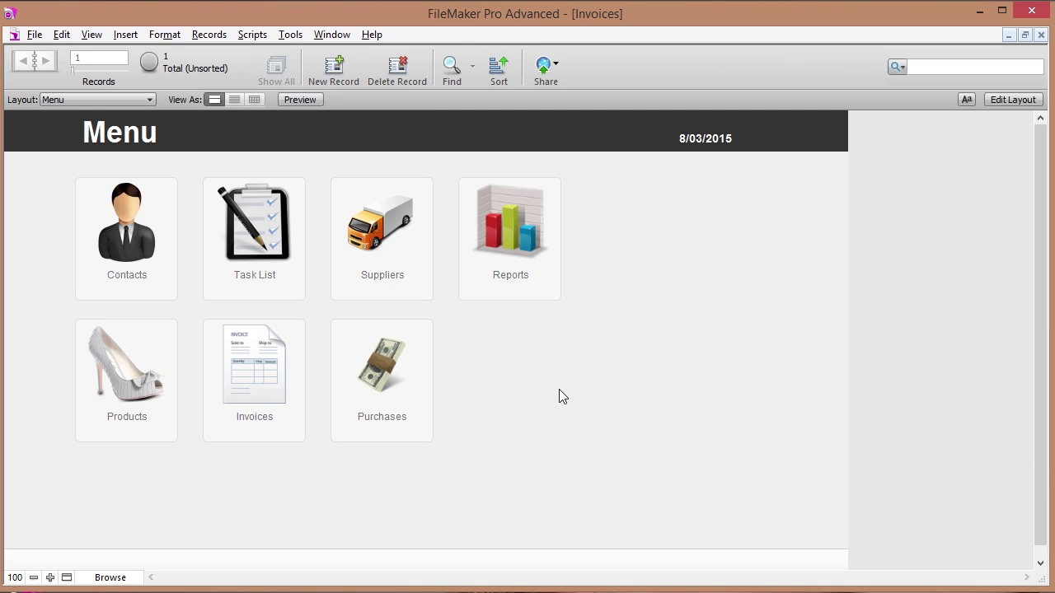